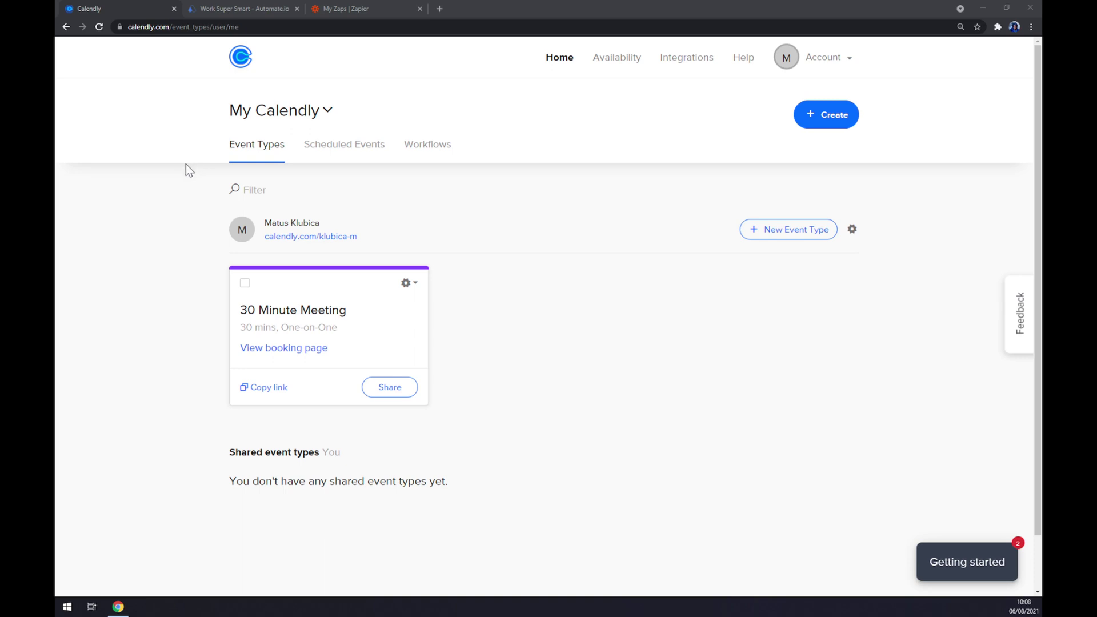
- Open Calendly's Salesforce integration details, showing its uses and Enterprise/Pro requirements
left_click(699, 72)
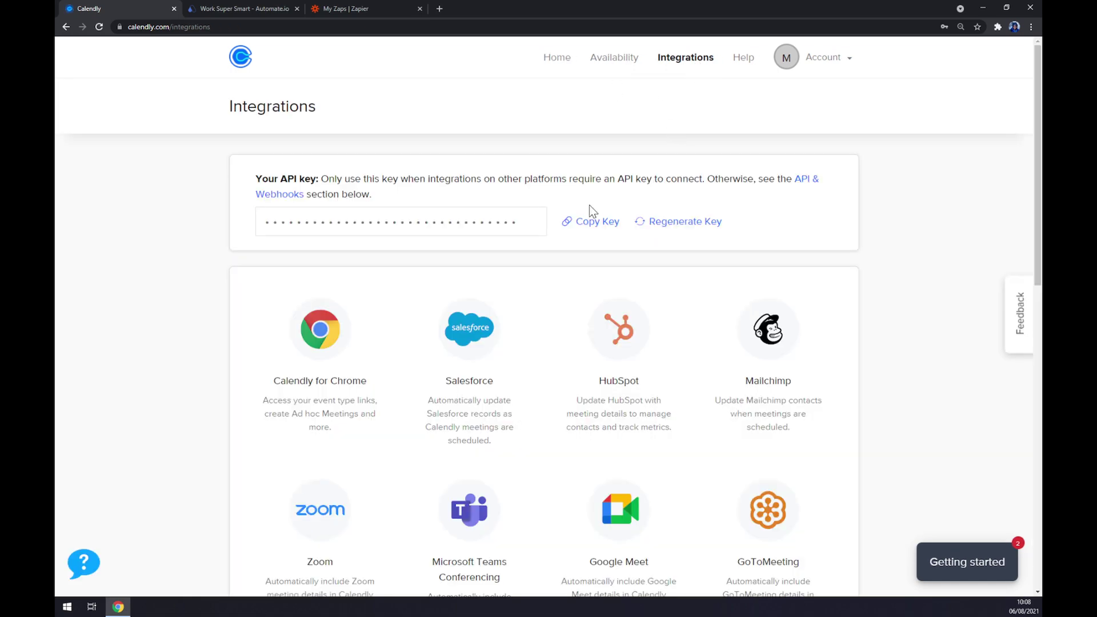
left_click(472, 345)
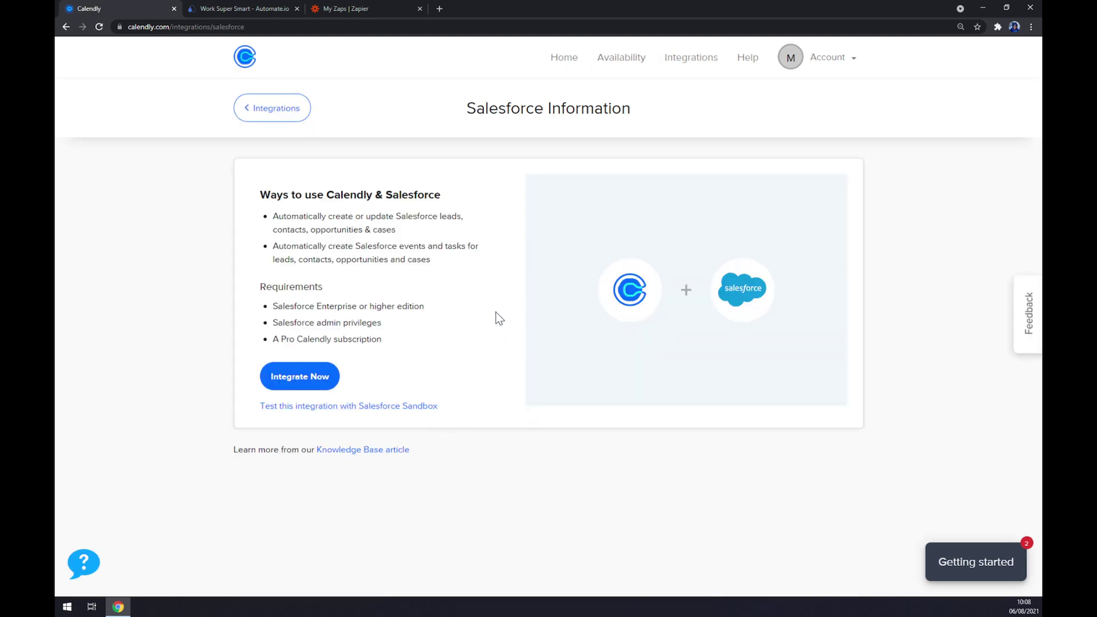
left_click(296, 382)
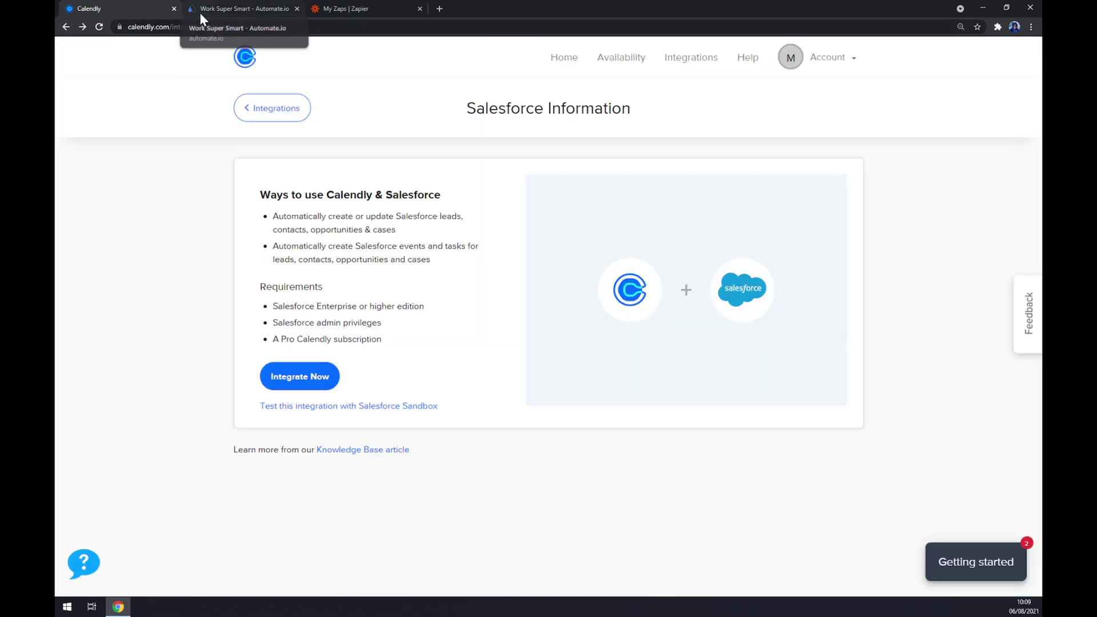
- Switch to the Automate.io tab and show its popular app integrations list
left_click(235, 4)
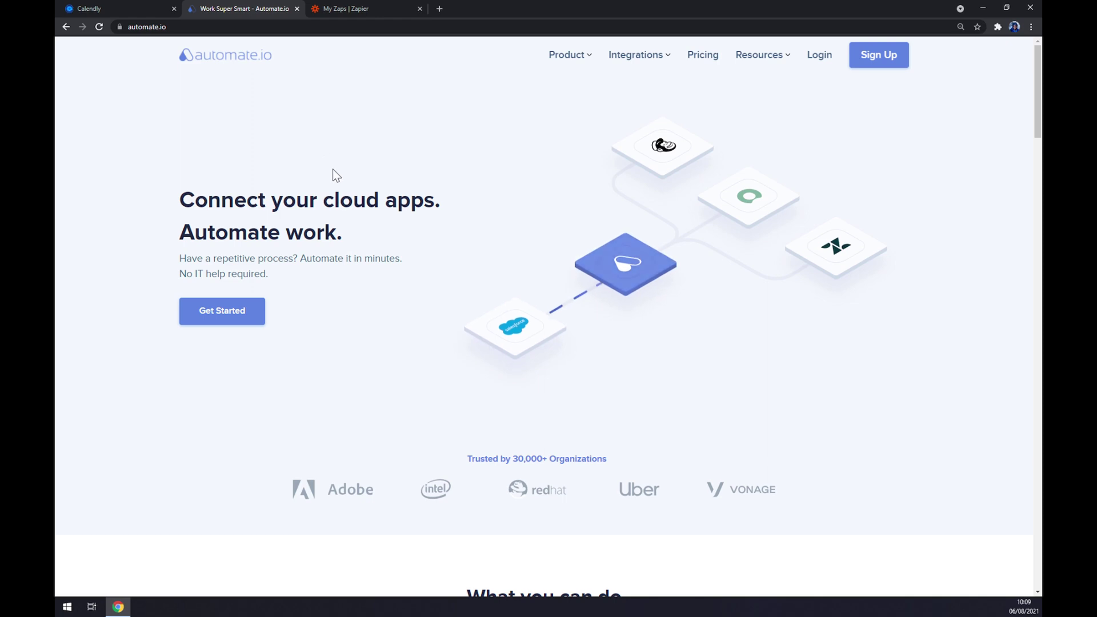
mouse_move(636, 65)
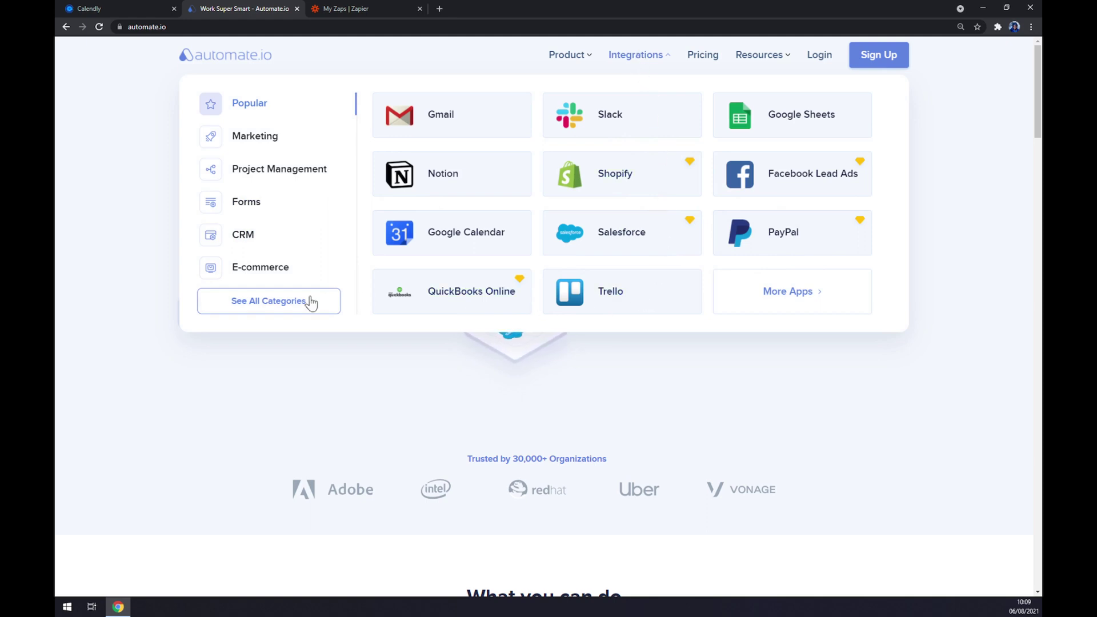
- Find Calendly by searching 'cal', then search 'sales' and pick Salesforce as its partner
left_click(263, 311)
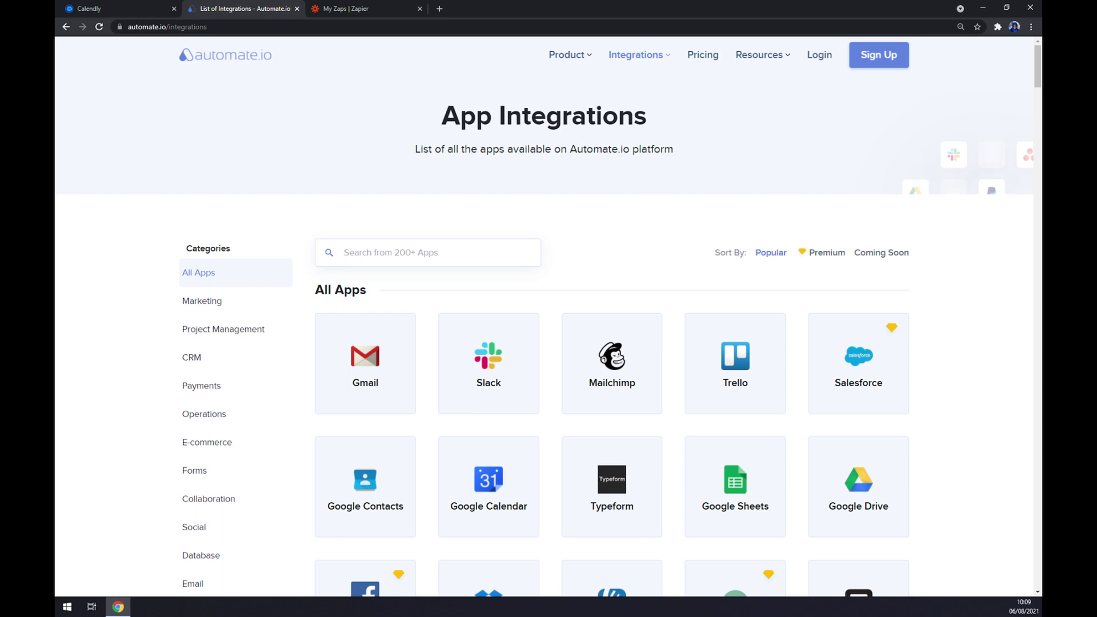
type("cale")
left_click(481, 352)
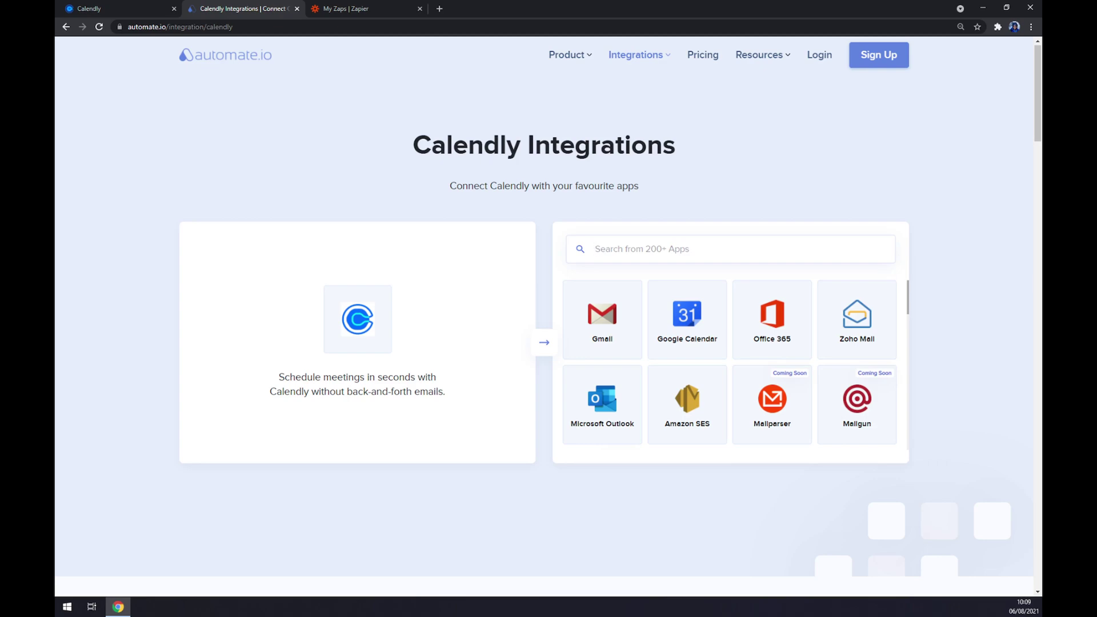
type("sales")
left_click(610, 342)
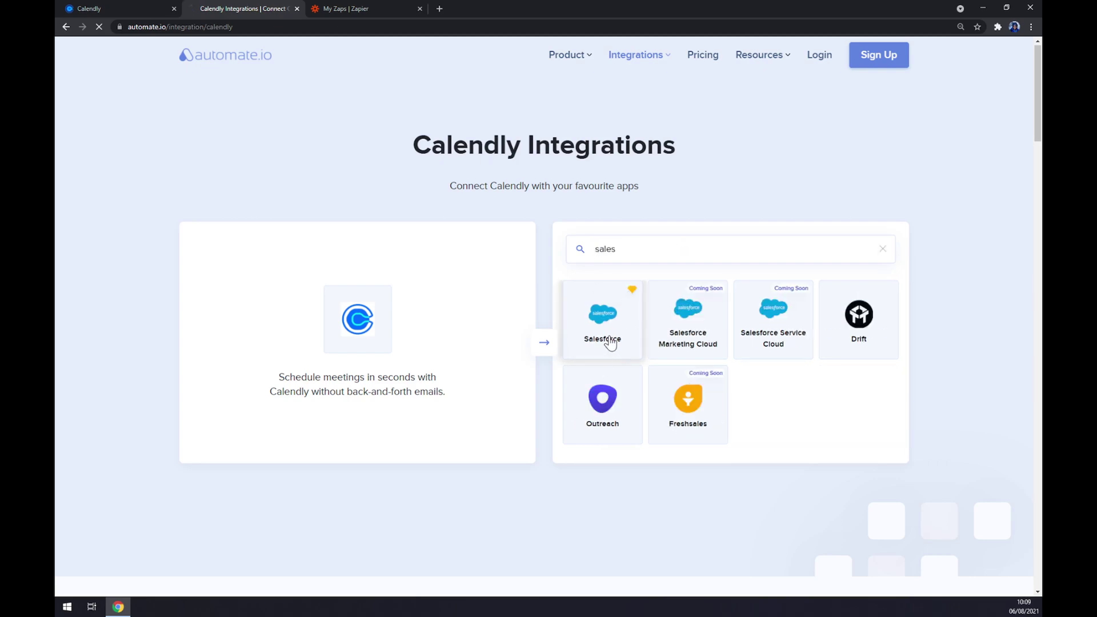
- Scroll past Popular Integrations to the Create your own Integration section
scroll(615, 337, "down", 5)
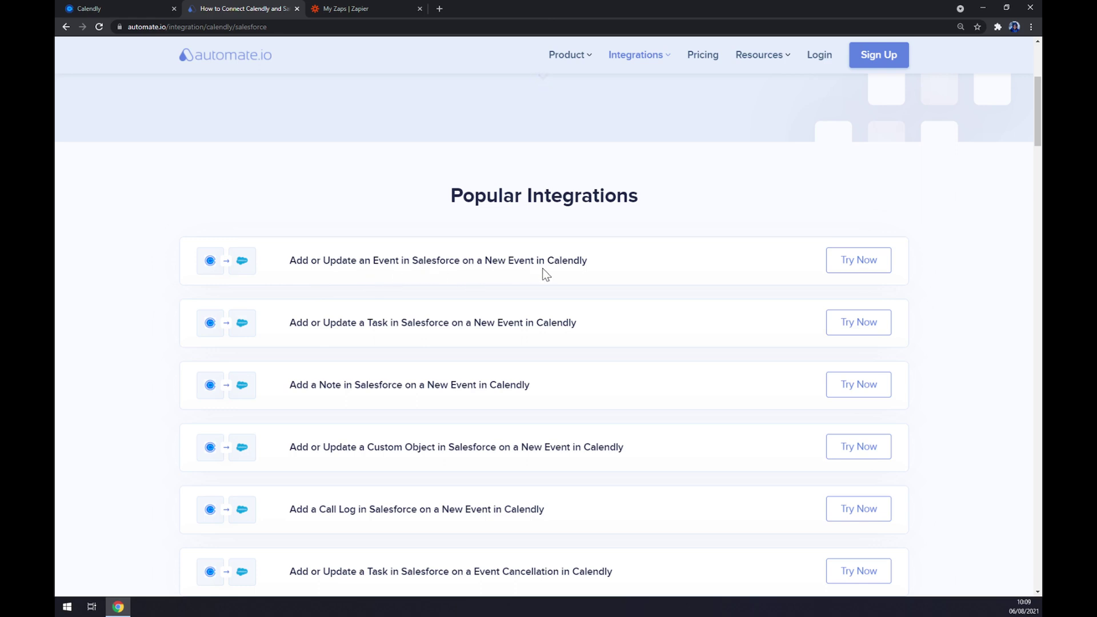
double_click(486, 195)
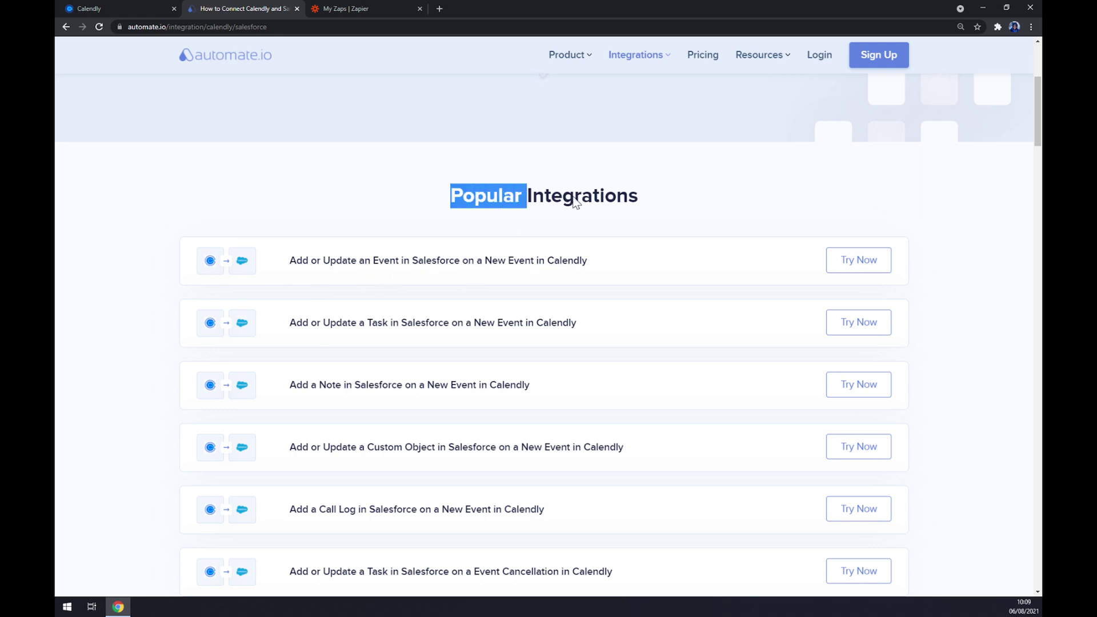
triple_click(576, 200)
left_click(402, 200)
scroll(397, 201, "down", 3)
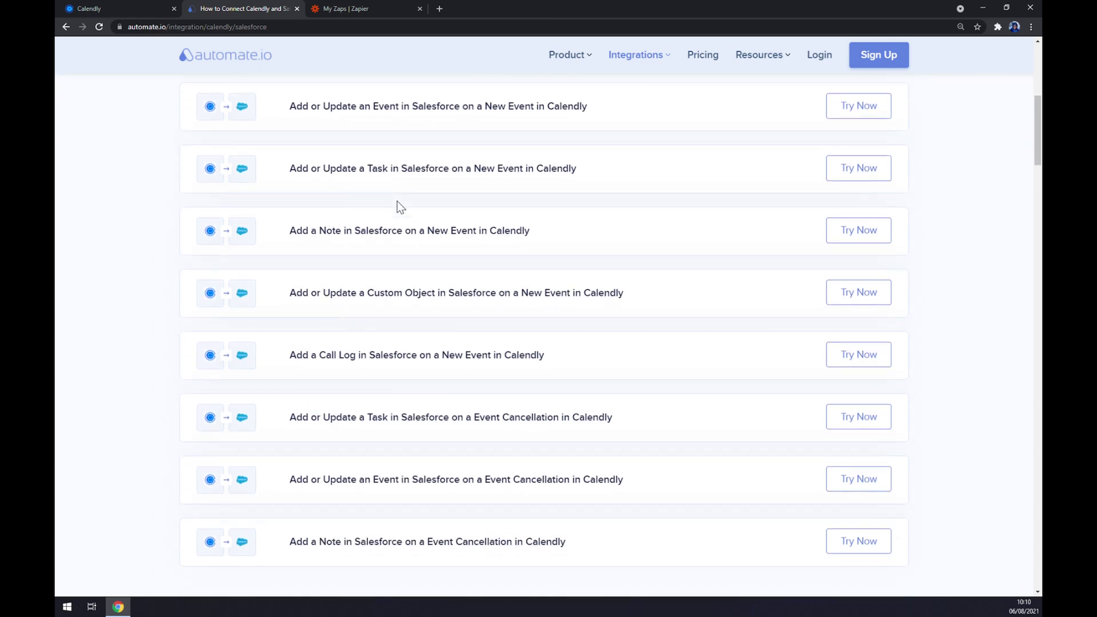
scroll(397, 202, "down", 2)
scroll(412, 228, "up", 6)
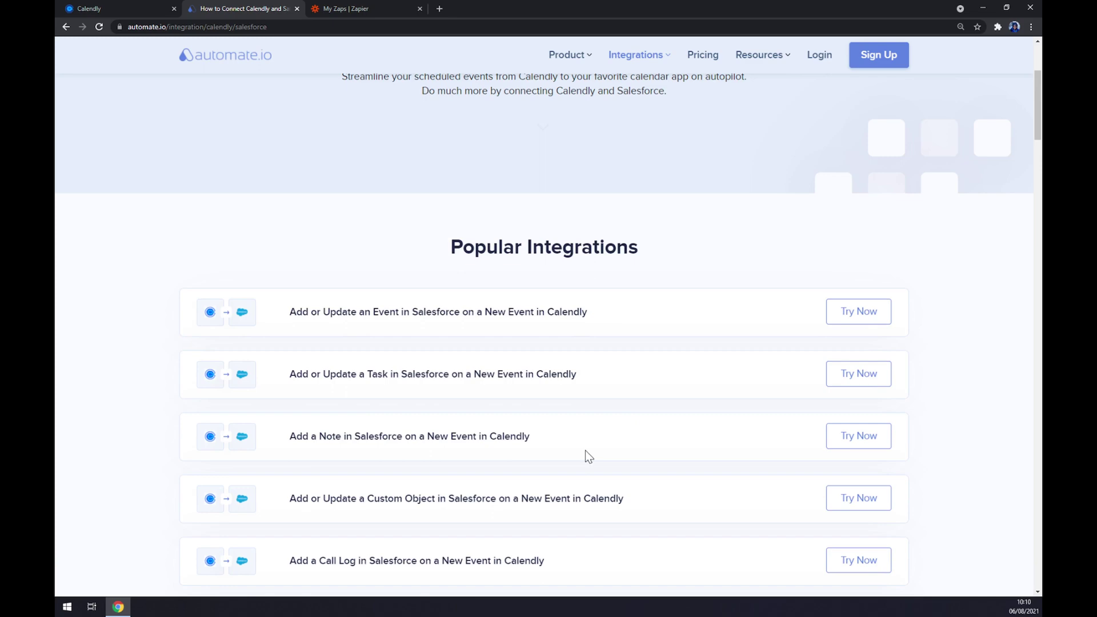
scroll(413, 326, "down", 12)
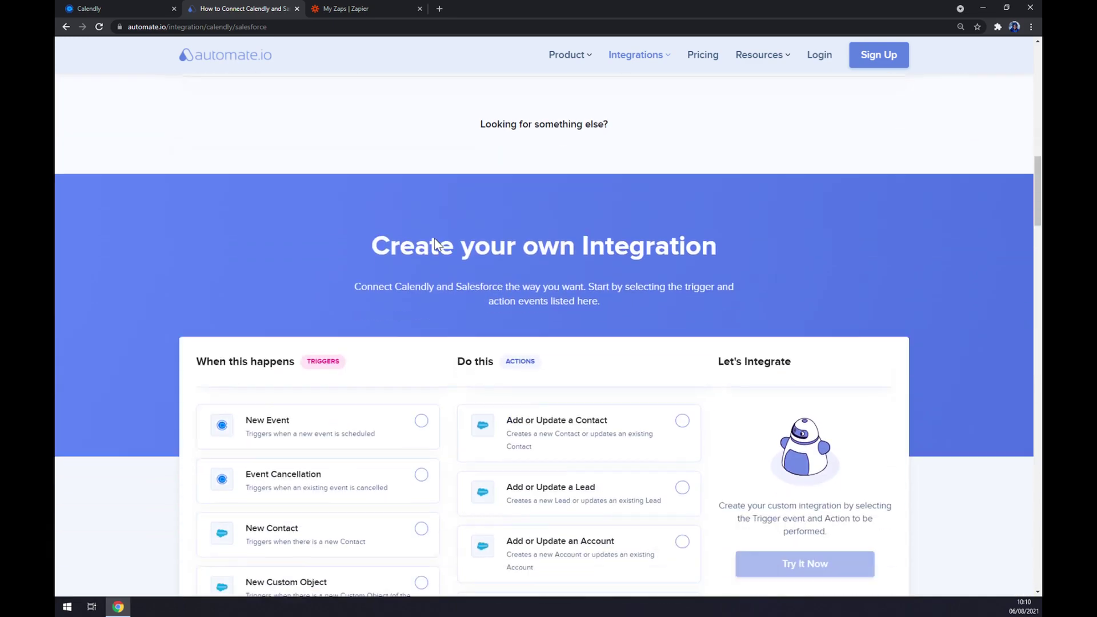
- Pair the Calendly New Event trigger with Salesforce Add or Update a Contact, then Try It Now
left_click_drag(355, 211, 744, 220)
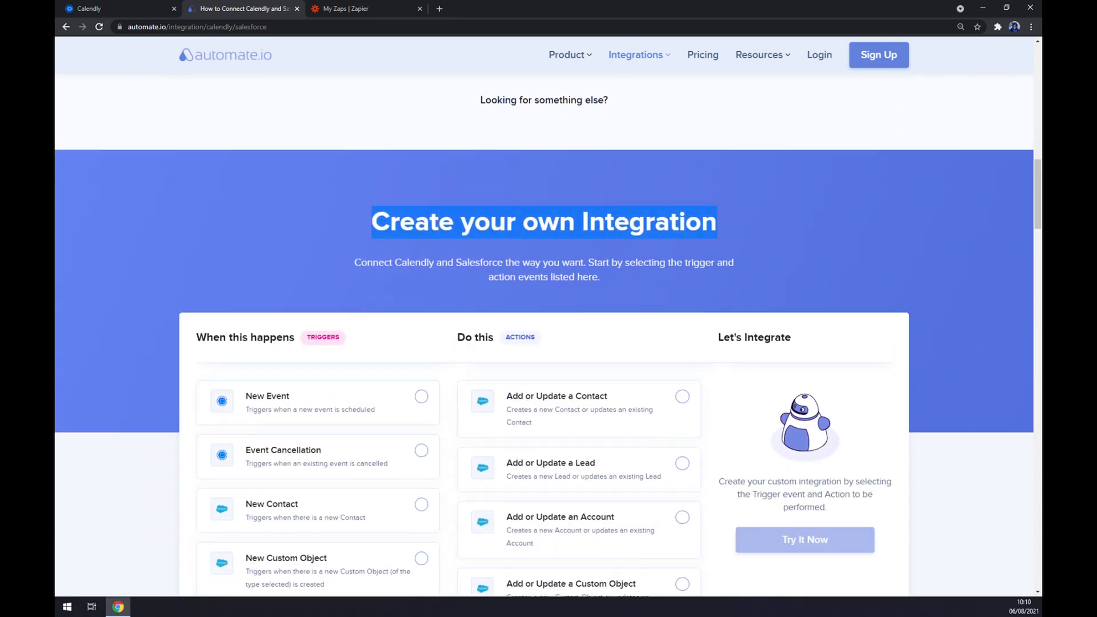
scroll(402, 196, "down", 2)
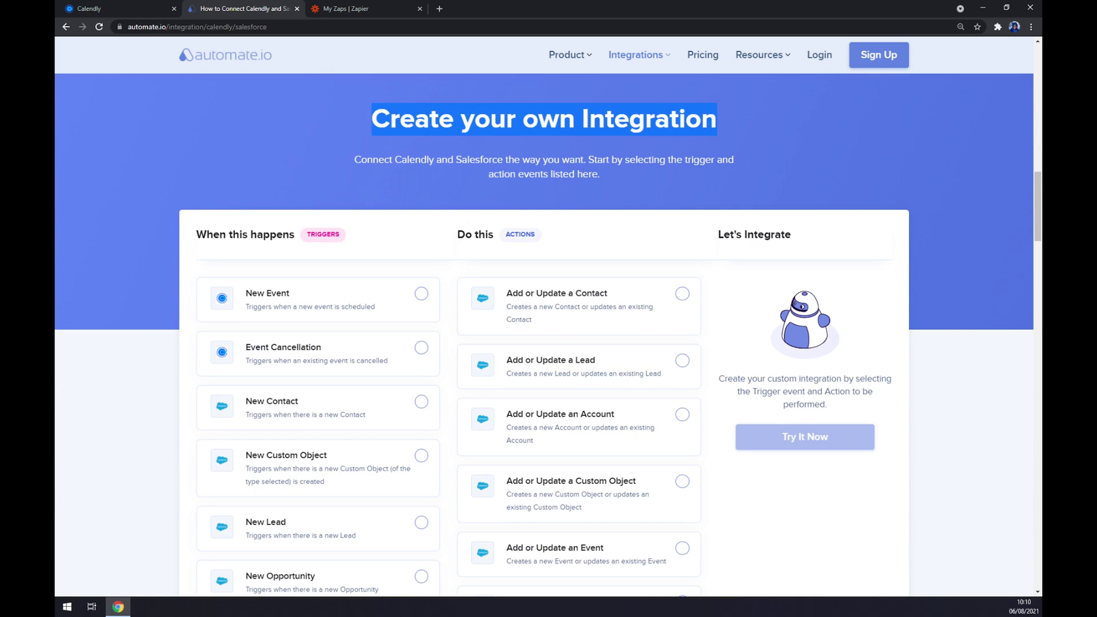
left_click_drag(361, 248, 296, 242)
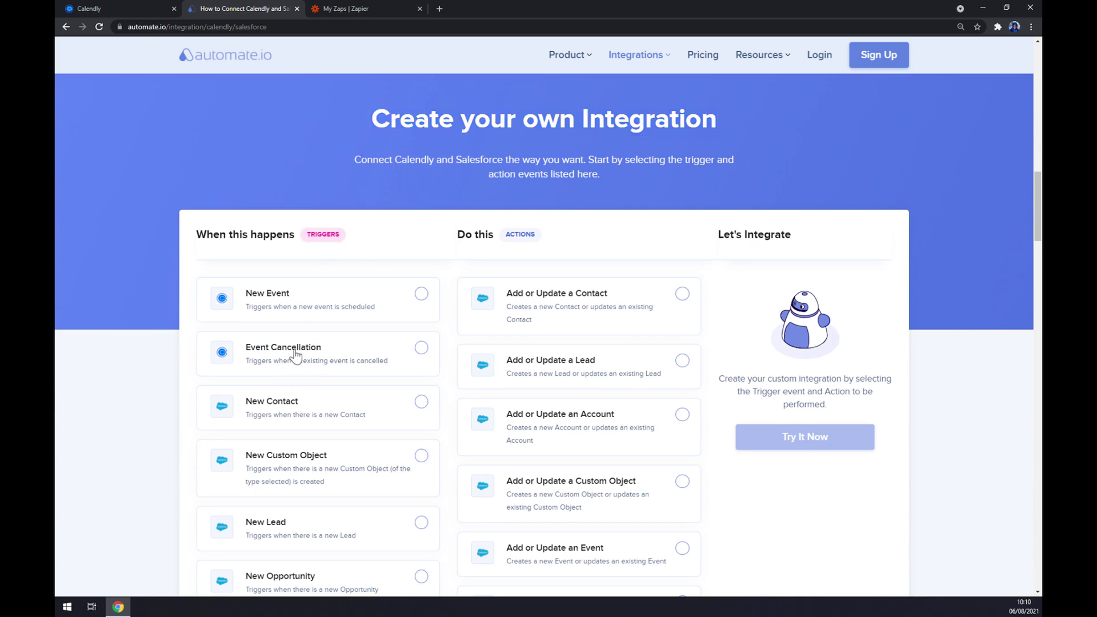
left_click(343, 306)
left_click(543, 310)
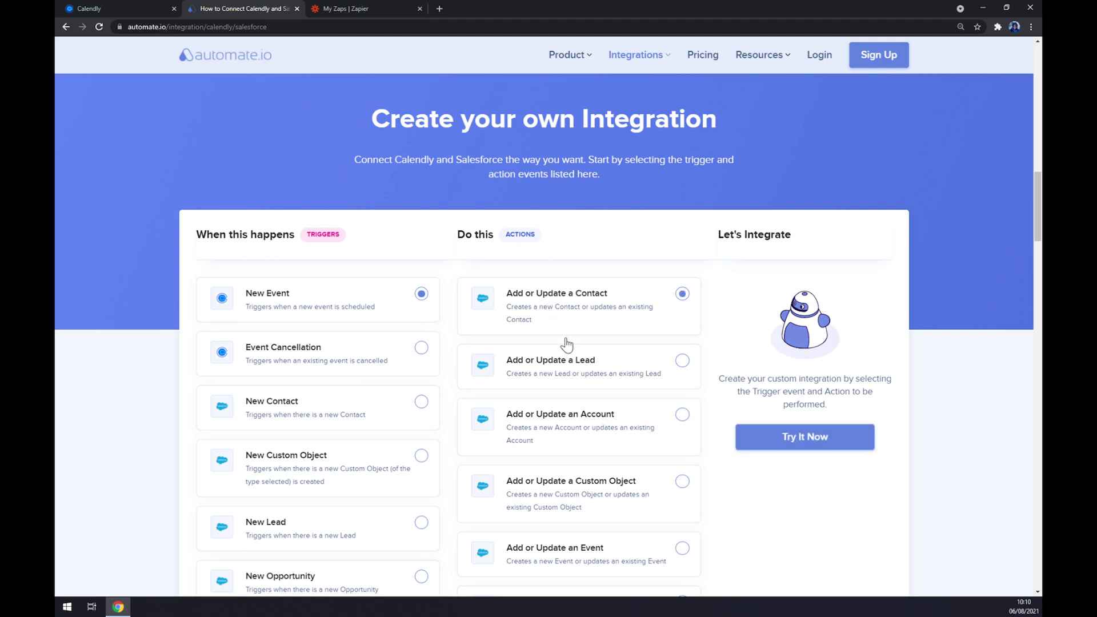
left_click(833, 448)
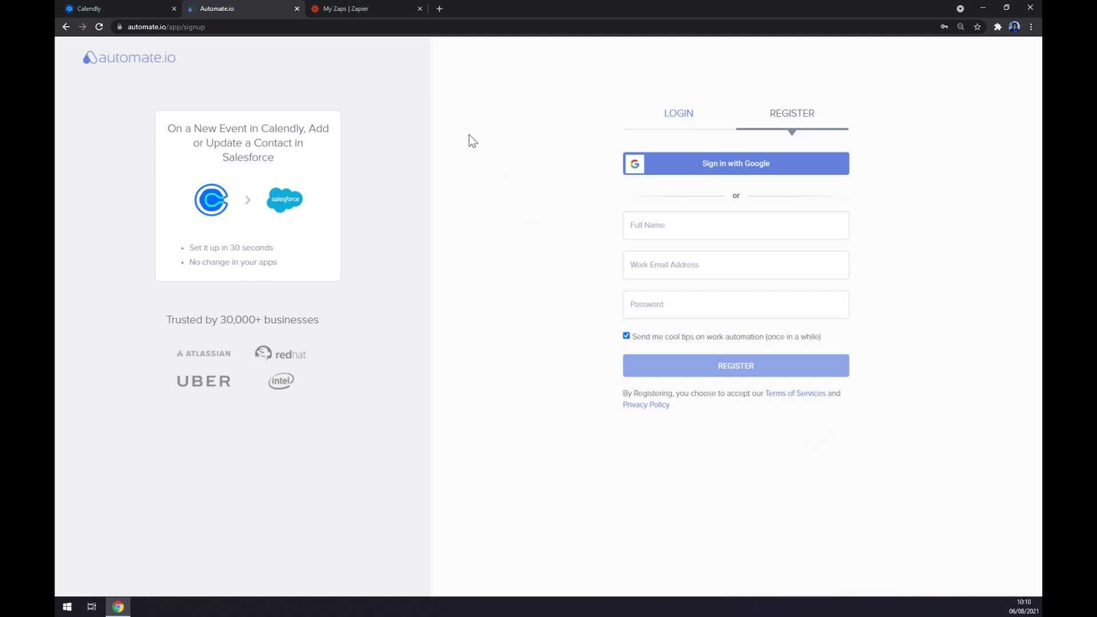
- Return to Automate.io's homepage, then start a new zap from Zapier's My Zaps
left_click(154, 64)
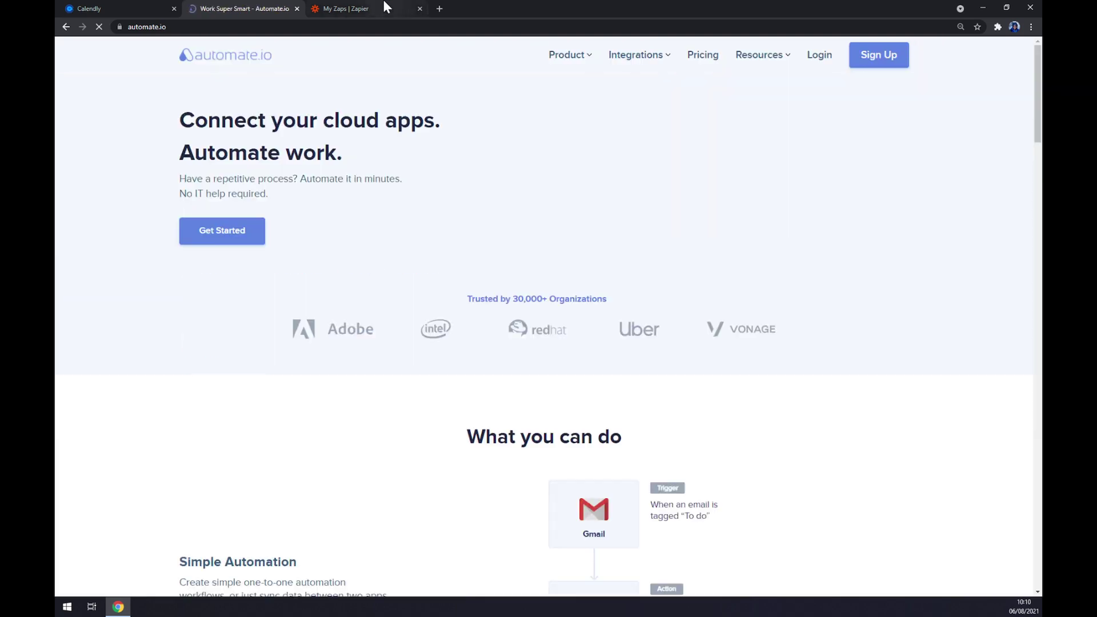
left_click(384, 8)
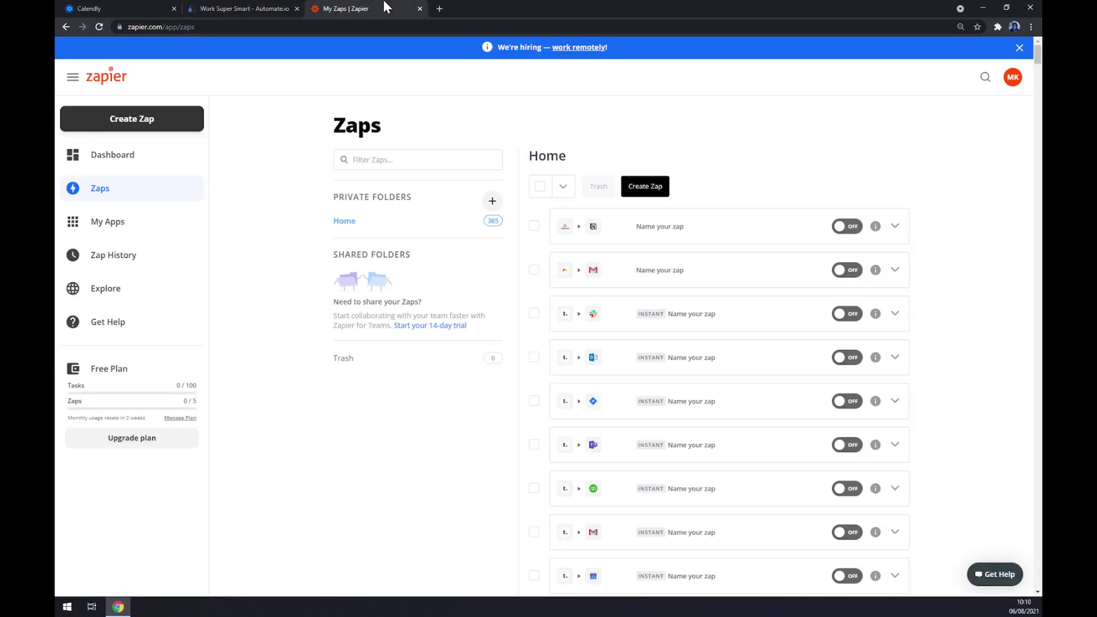
left_click(145, 128)
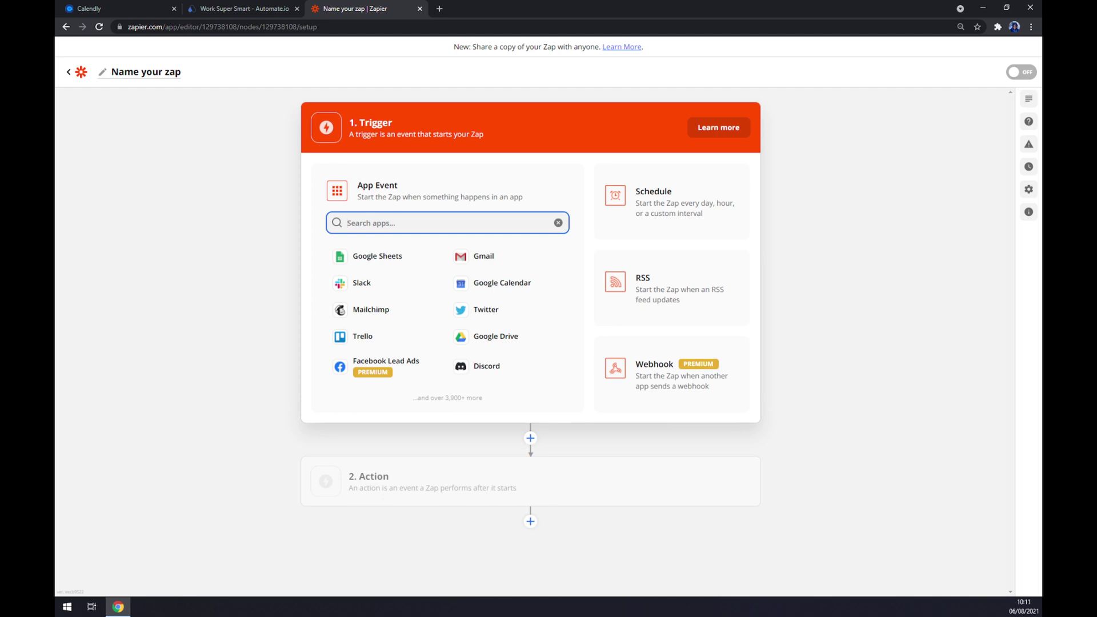
- Set the zap's trigger to Calendly's Invitee Created event
type("calen")
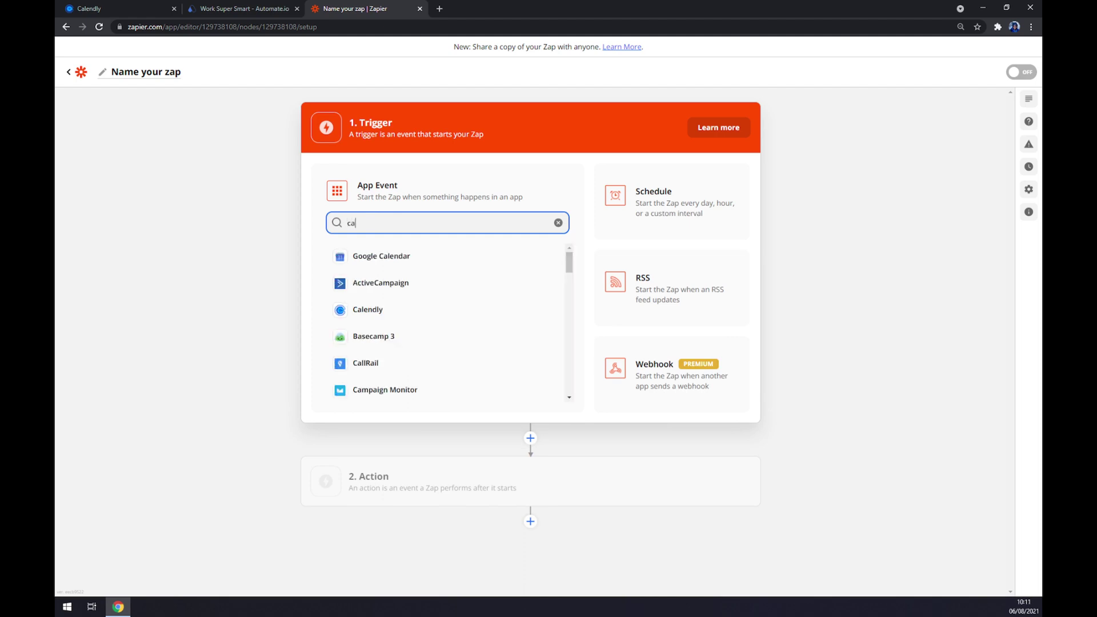
left_click(361, 285)
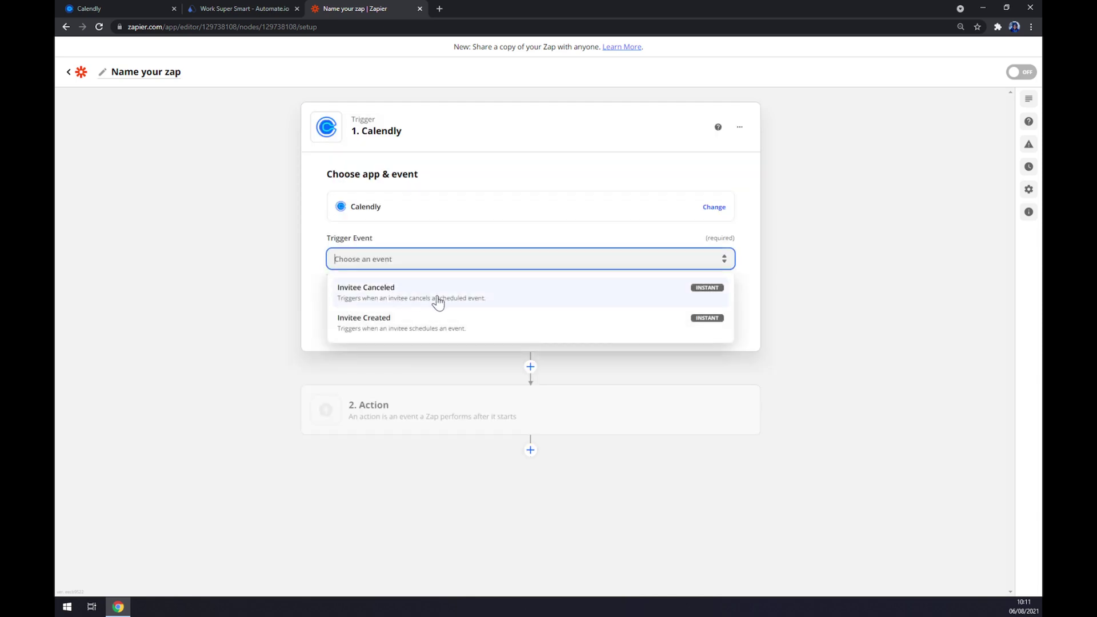
left_click(391, 331)
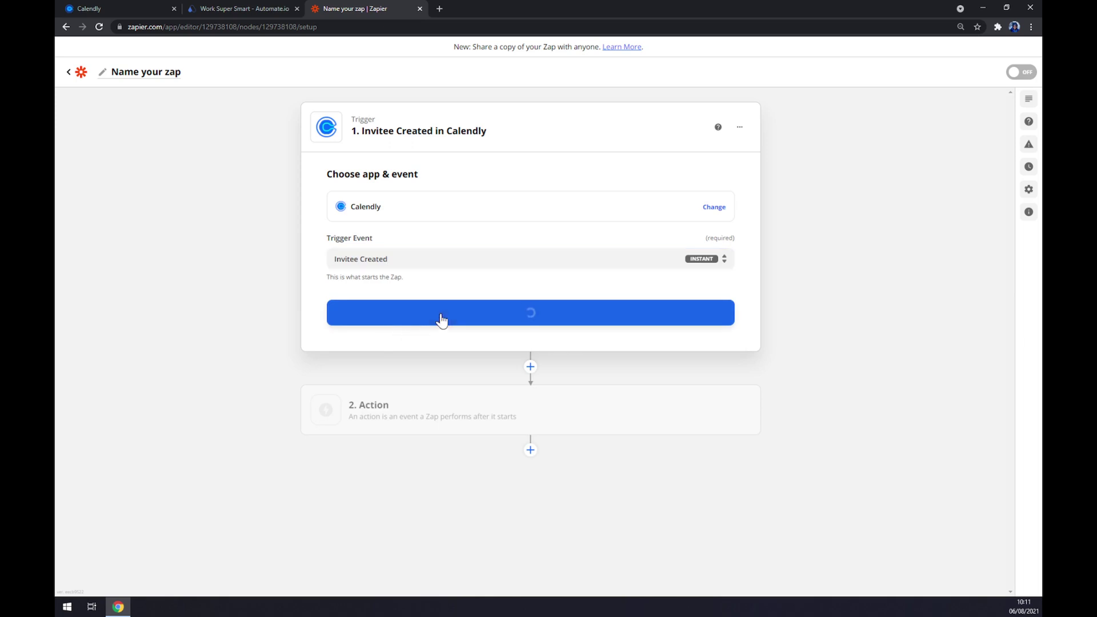
left_click(440, 316)
- Connect the Calendly account to the Invitee Created trigger
left_click(390, 242)
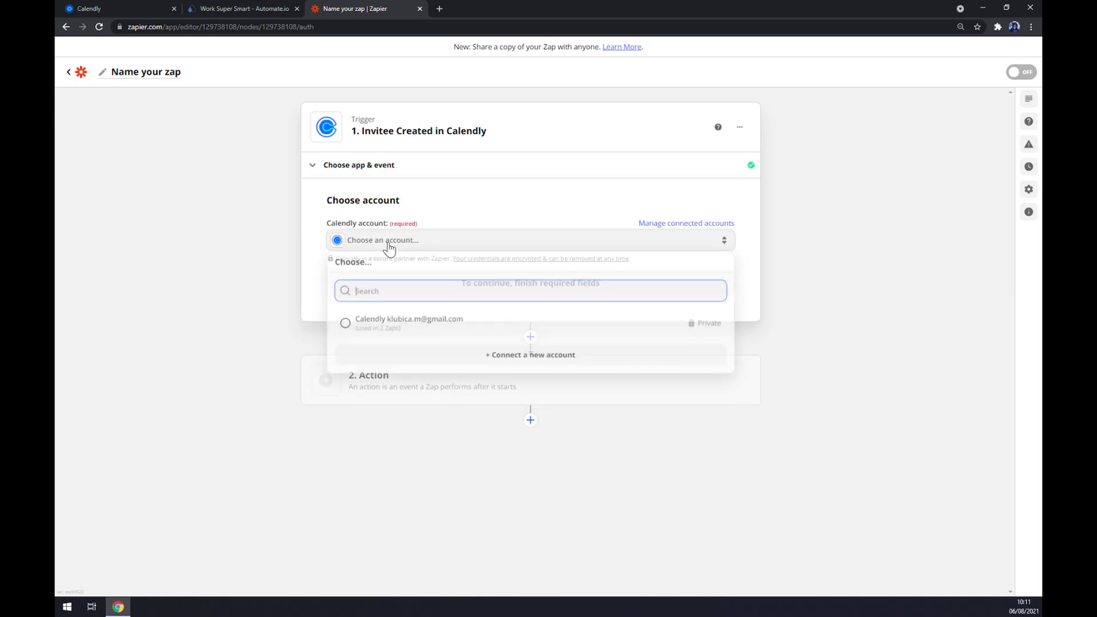
left_click(409, 328)
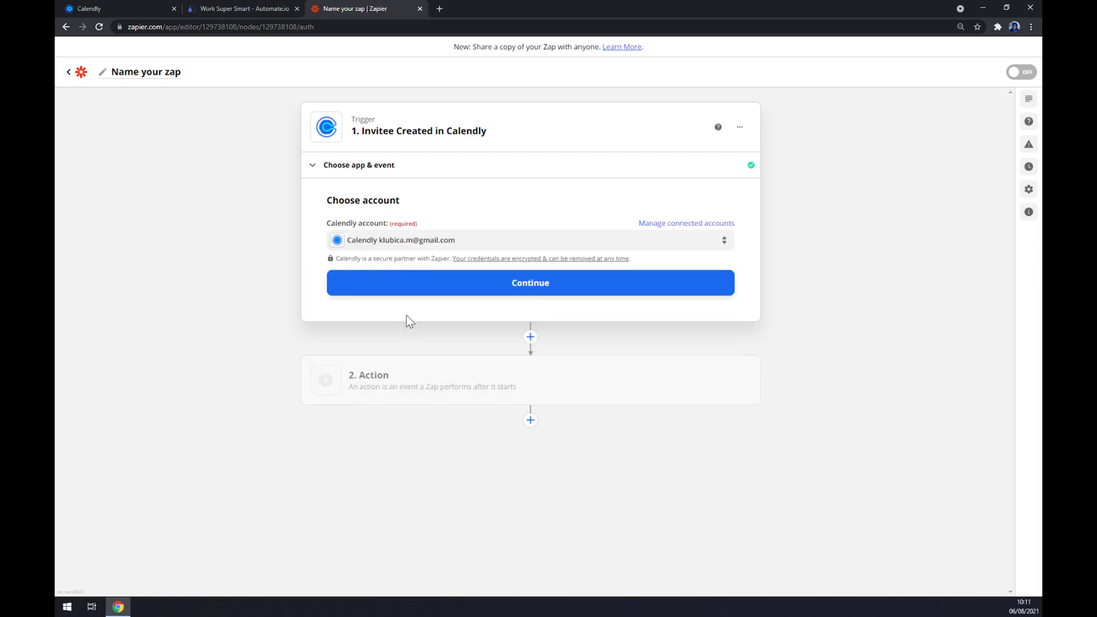
left_click(448, 293)
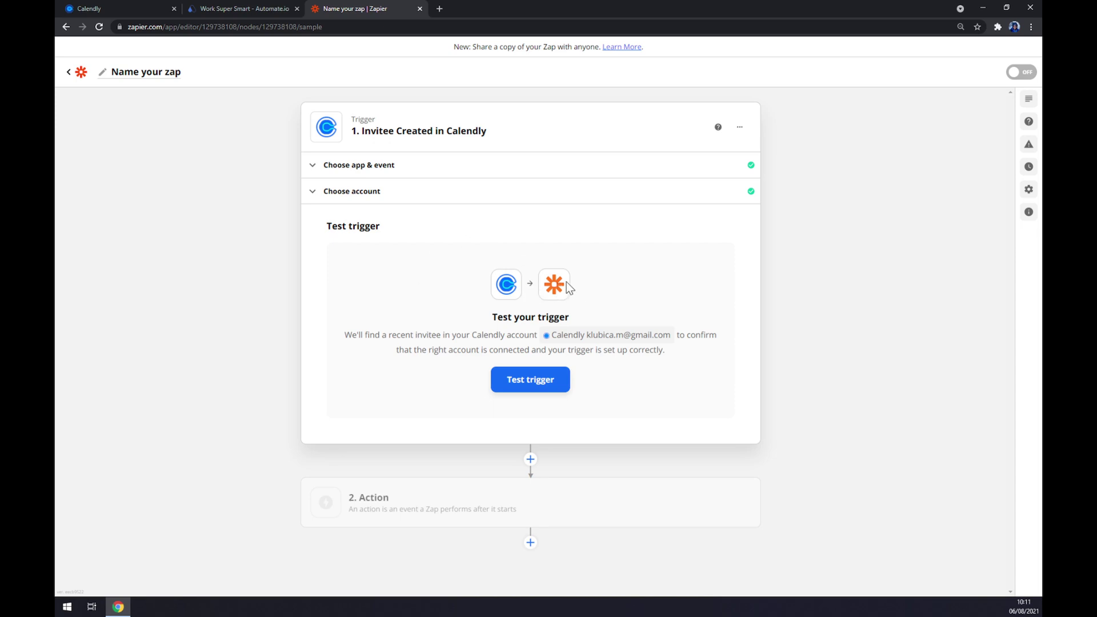
- Make the action step Salesforce's Create Record event and confirm it
left_click(406, 506)
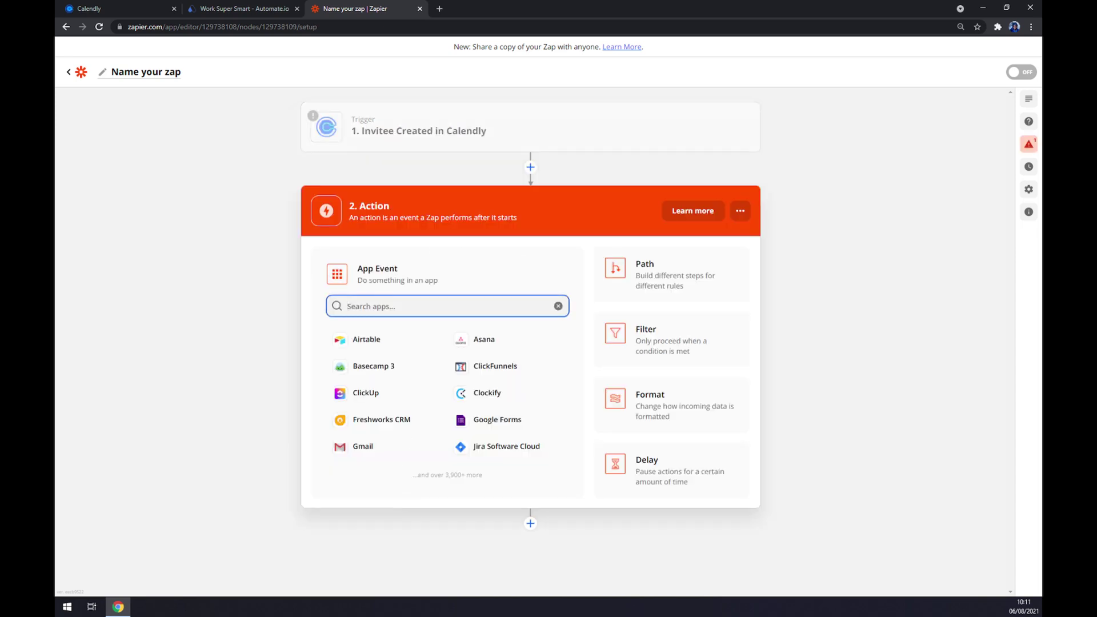
type("sales")
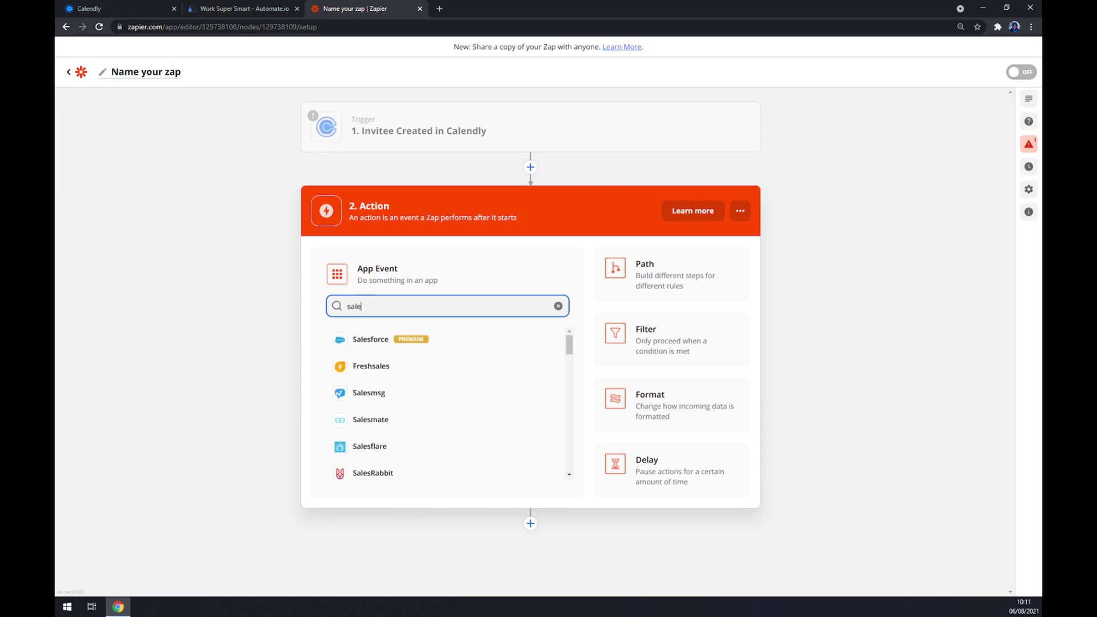
left_click(360, 341)
left_click(360, 342)
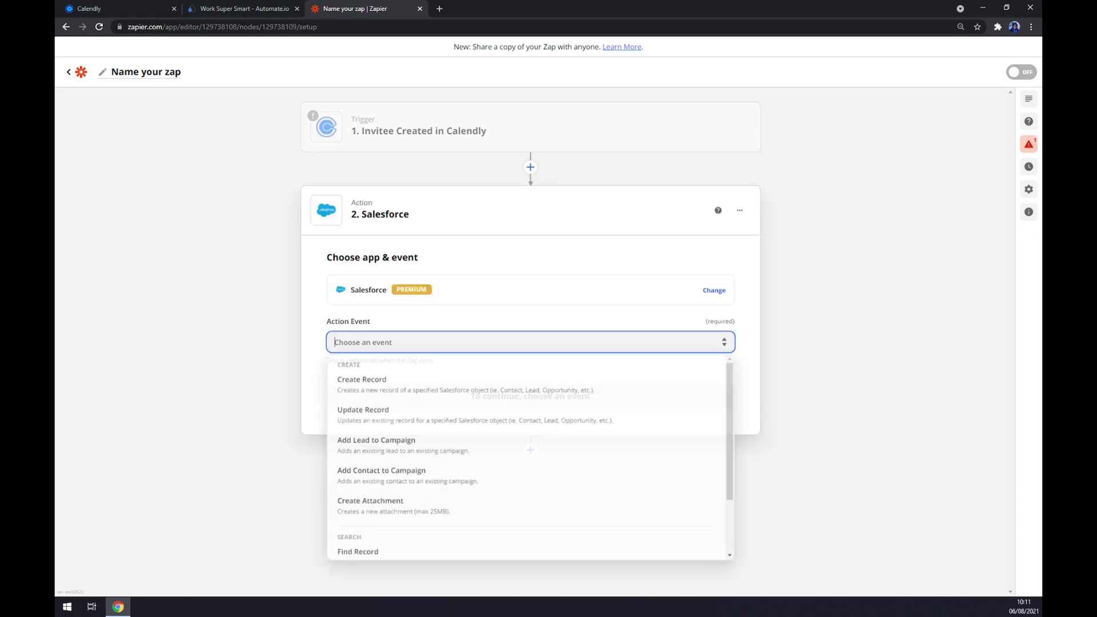
scroll(380, 434, "down", 1)
scroll(378, 388, "up", 1)
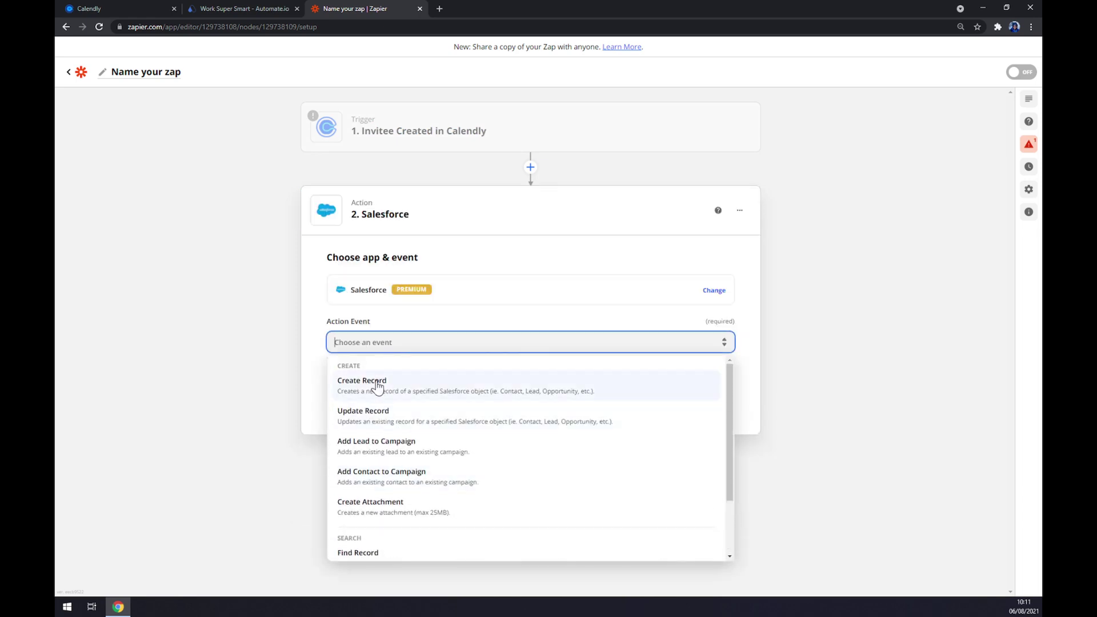
left_click(377, 387)
left_click(426, 400)
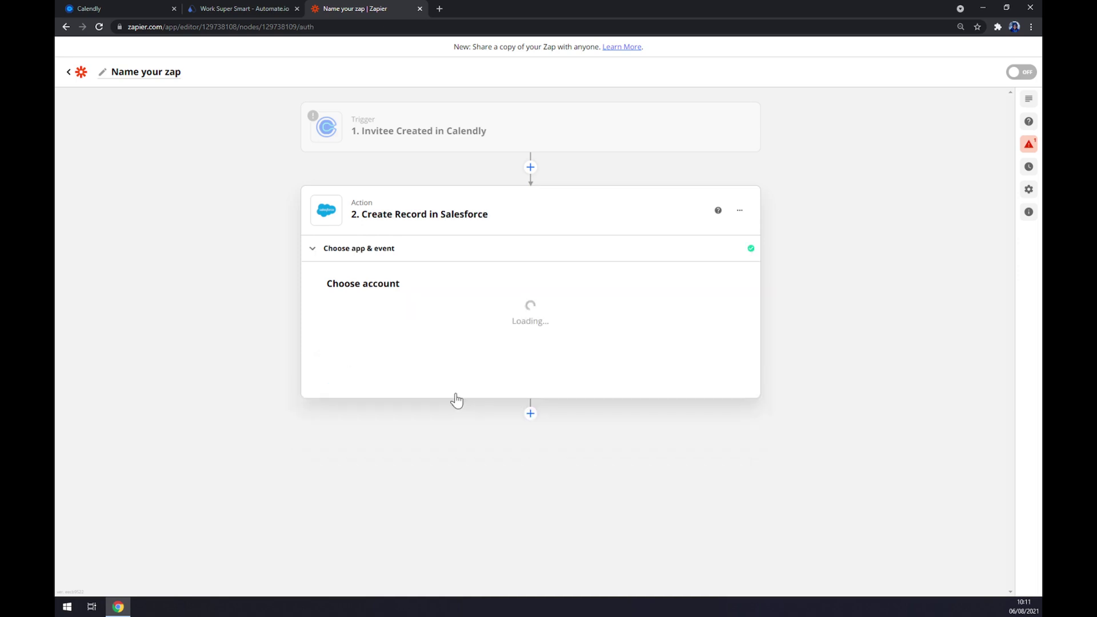